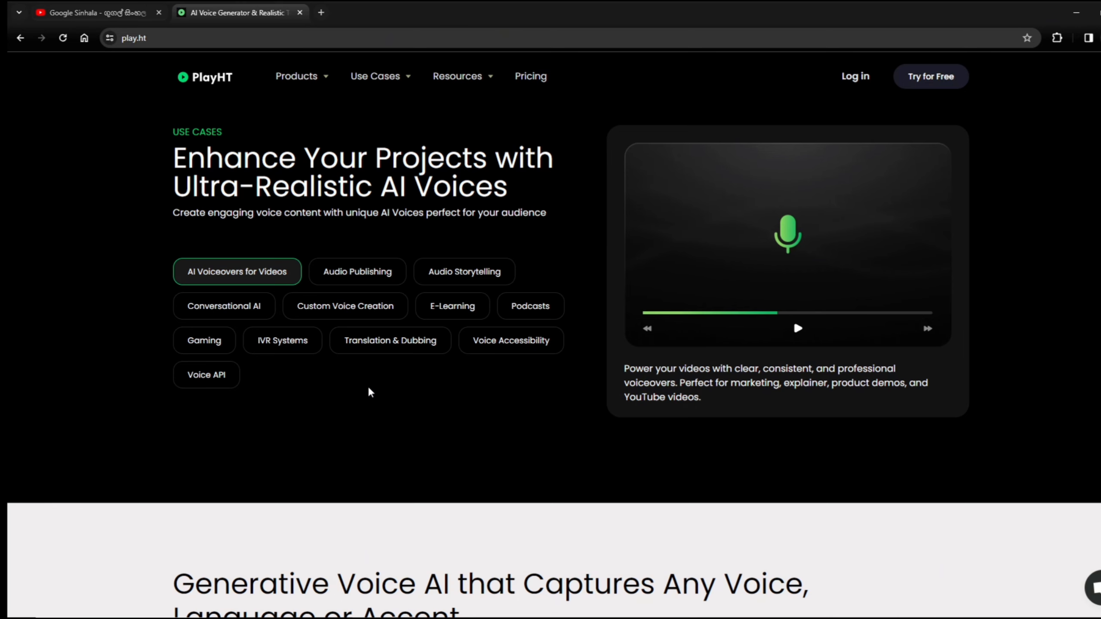
- Look through the homepage's generative voice overview and the Text to Speech AI Voices categories
scroll(369, 390, down, 8)
scroll(370, 389, down, 10)
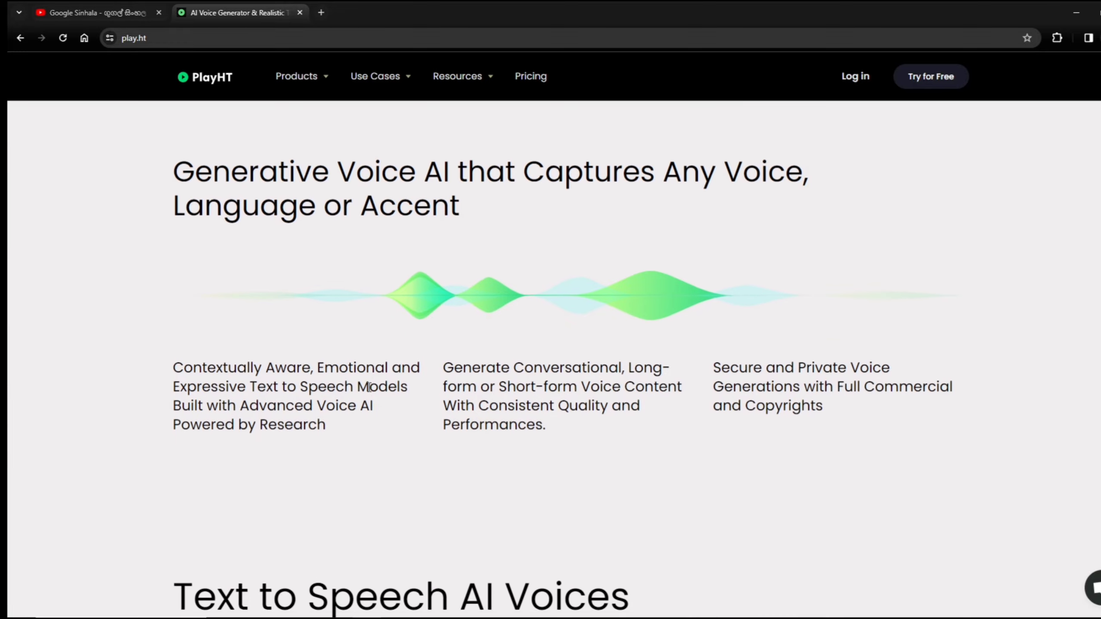
scroll(370, 389, up, 5)
scroll(369, 388, down, 8)
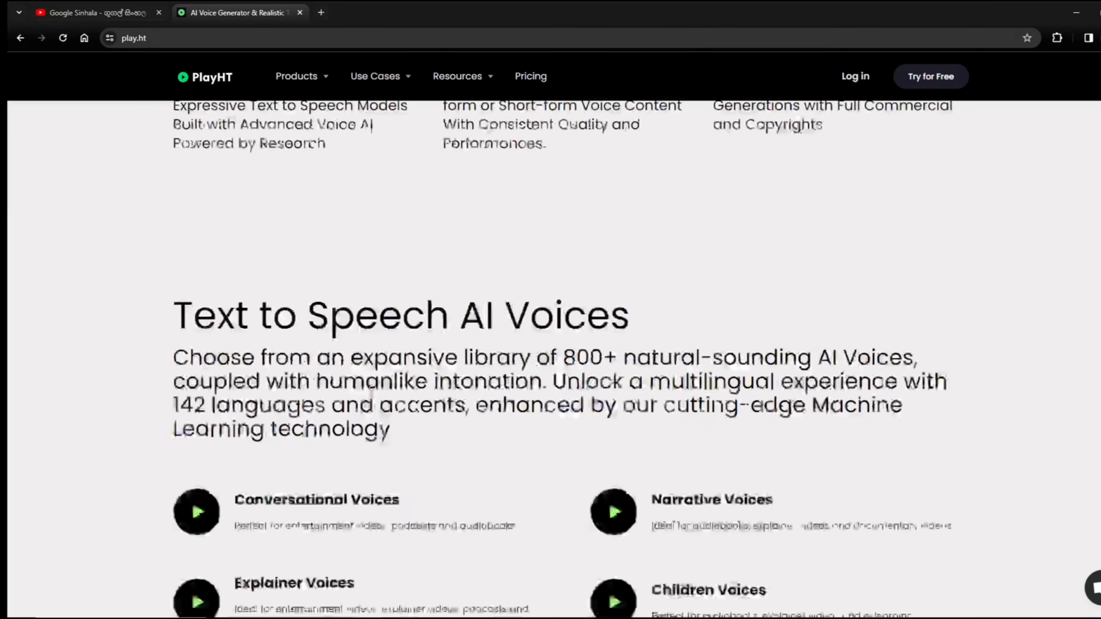
scroll(369, 389, up, 2)
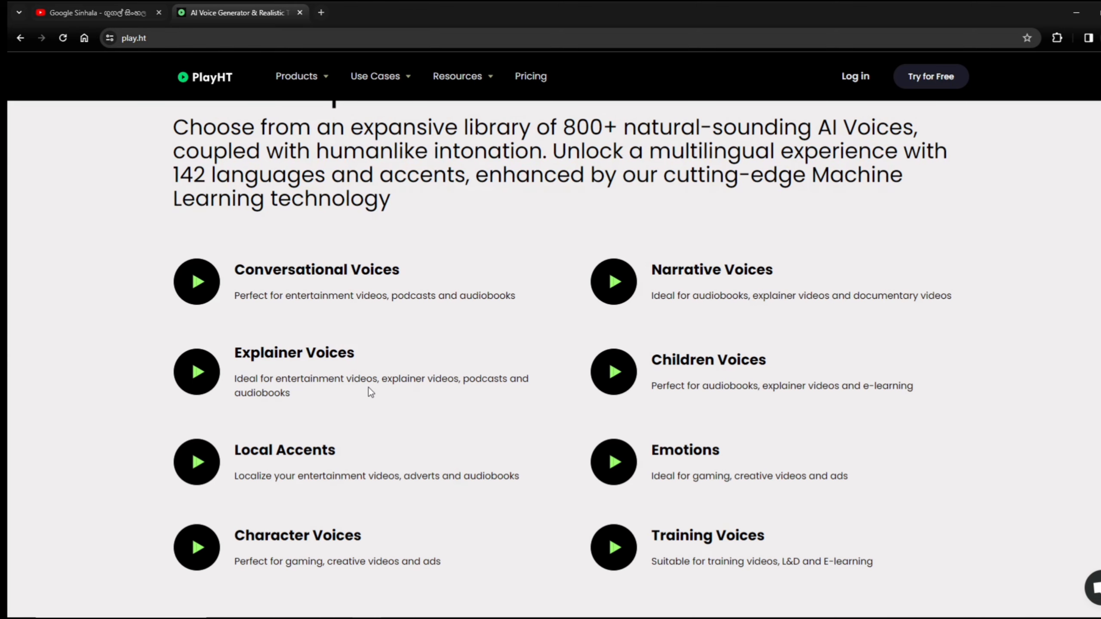
scroll(369, 388, down, 1)
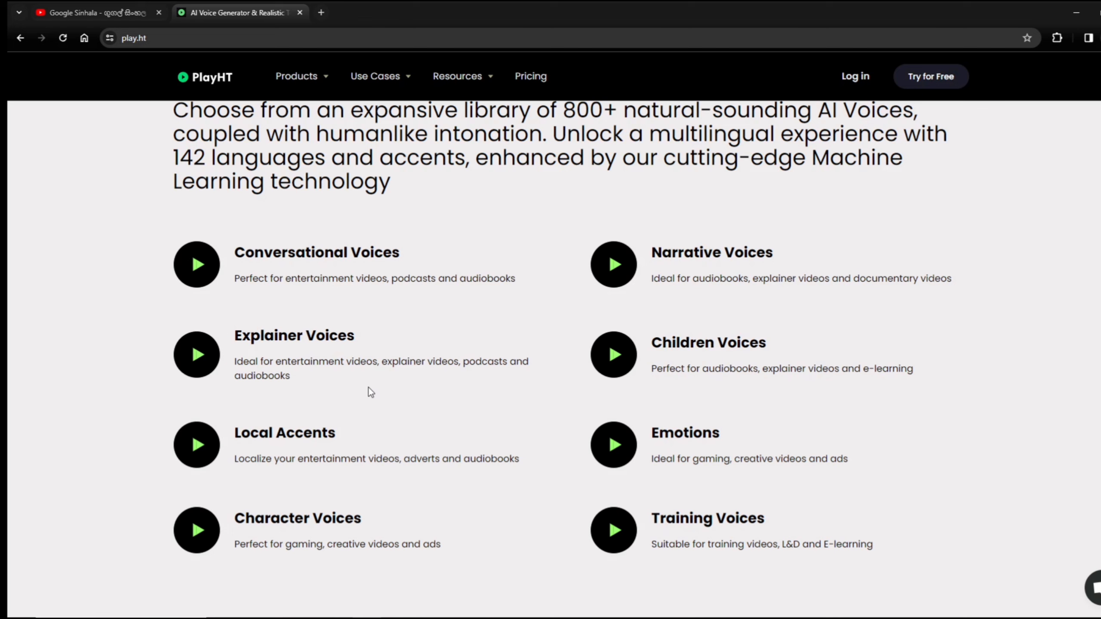
scroll(369, 388, down, 5)
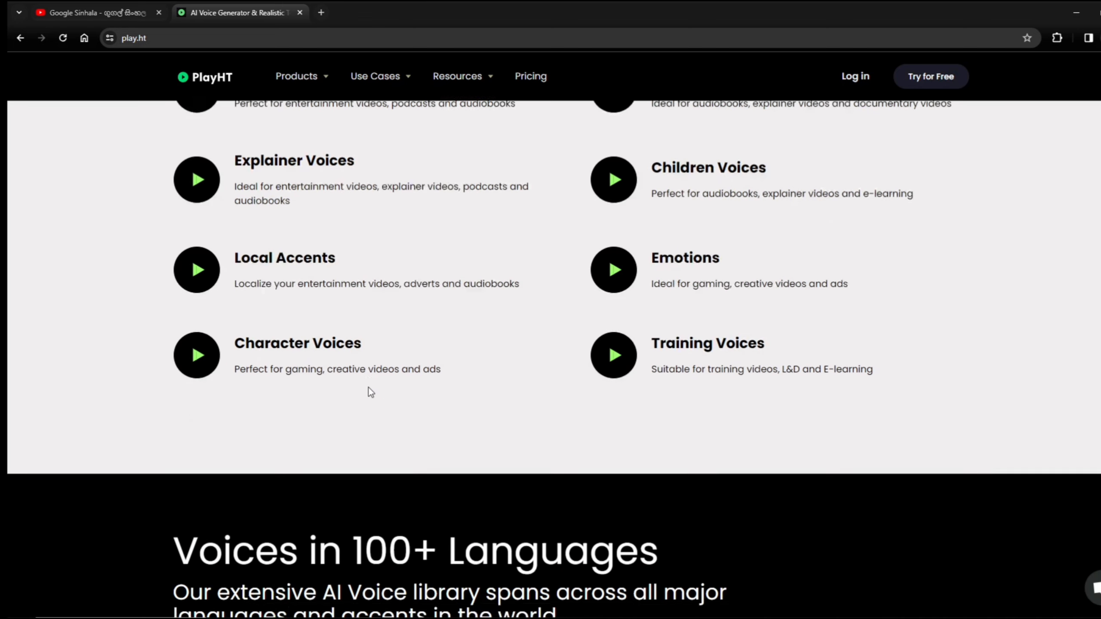
scroll(369, 389, up, 4)
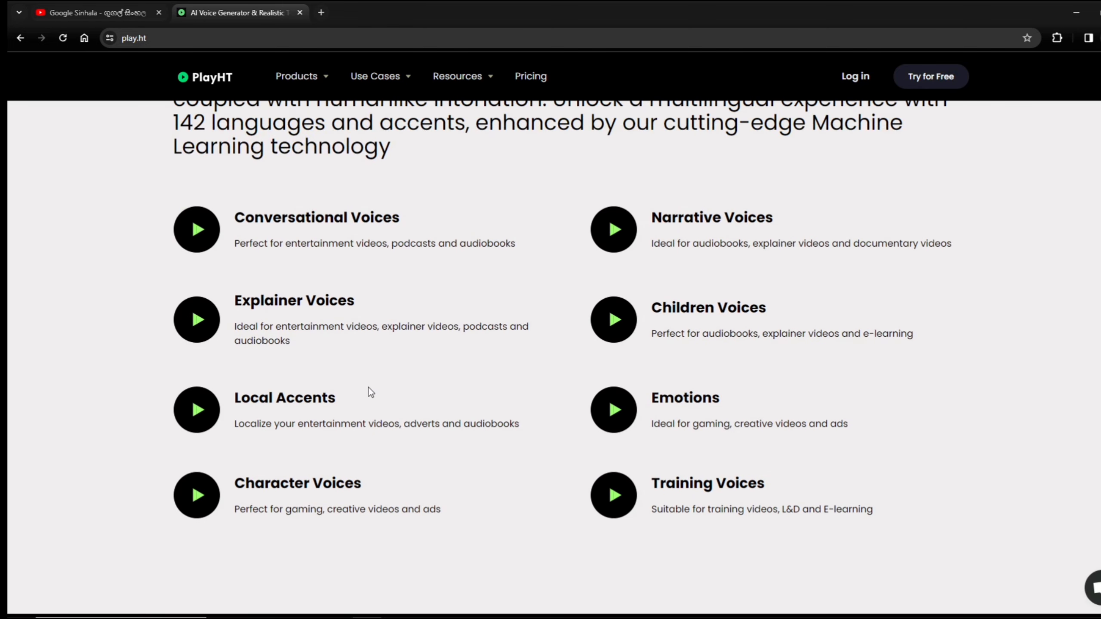
- Review the Voices in 100+ Languages section and open the full list of languages and accents
scroll(369, 388, down, 4)
scroll(371, 393, down, 6)
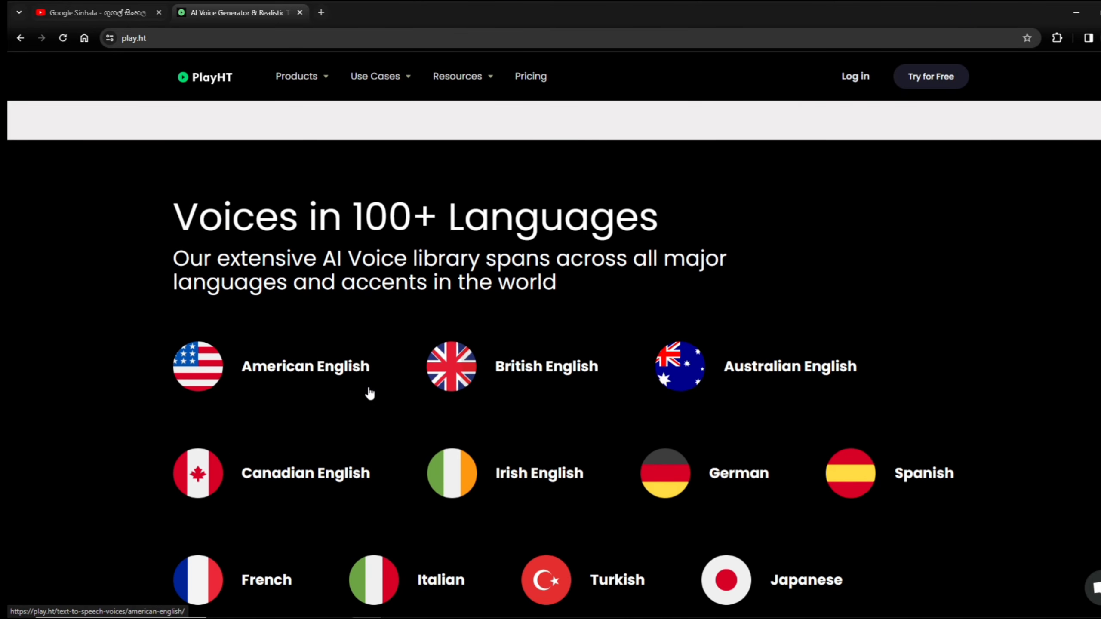
scroll(370, 394, down, 1)
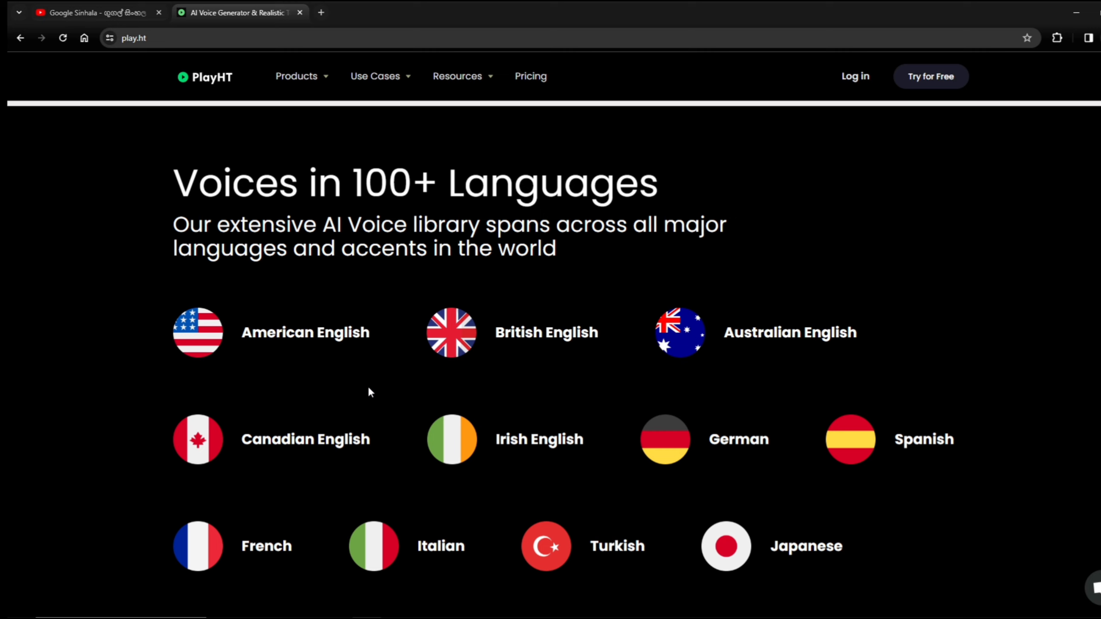
scroll(369, 392, down, 5)
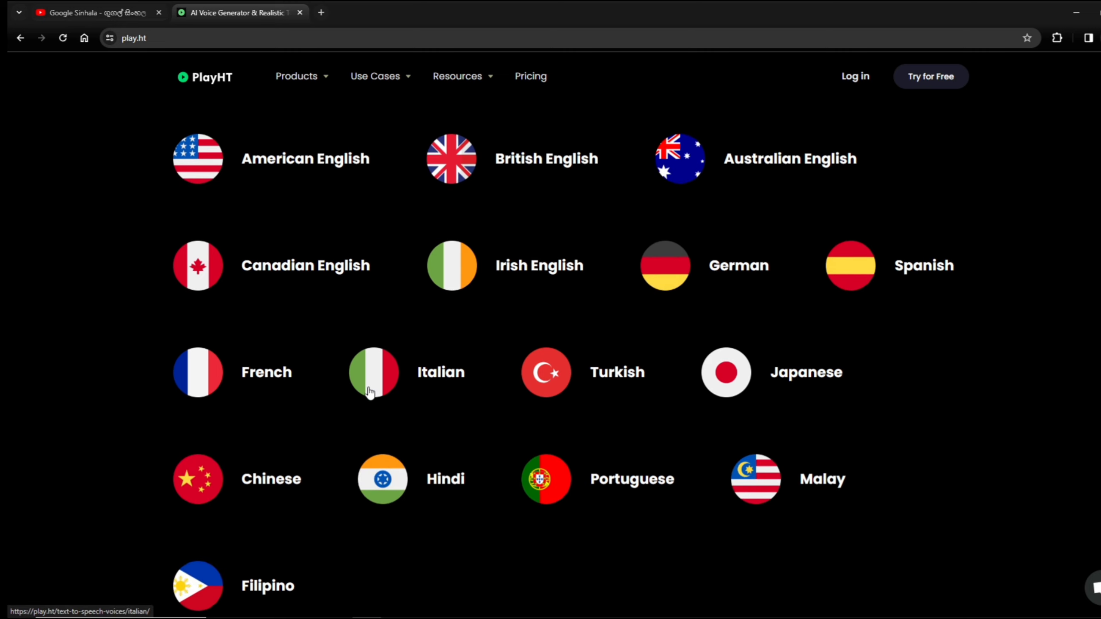
scroll(393, 327, down, 4)
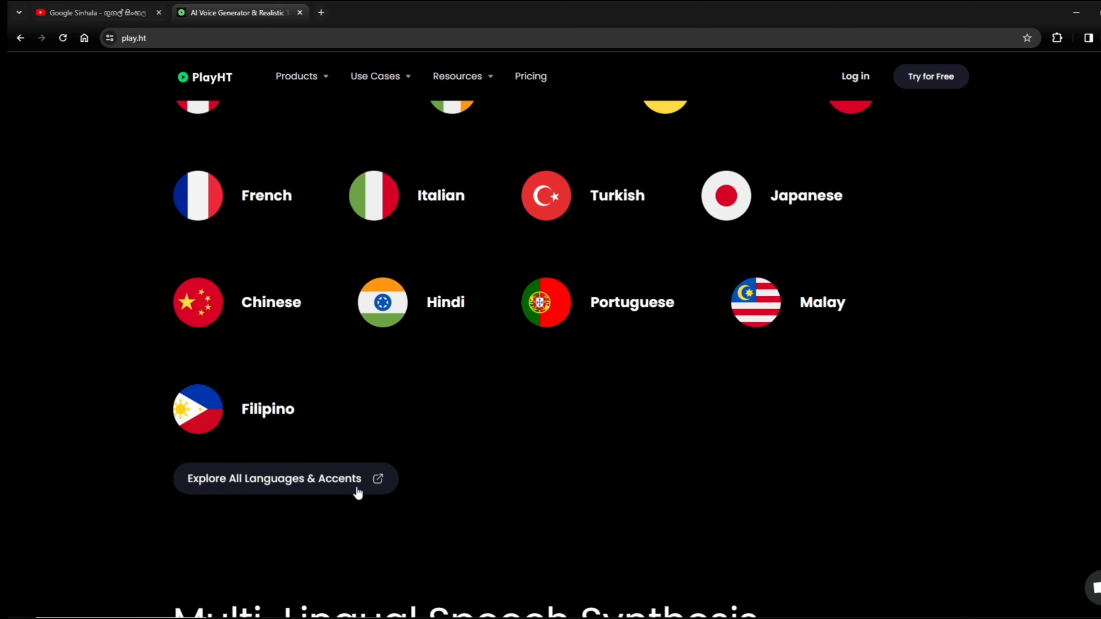
click(357, 494)
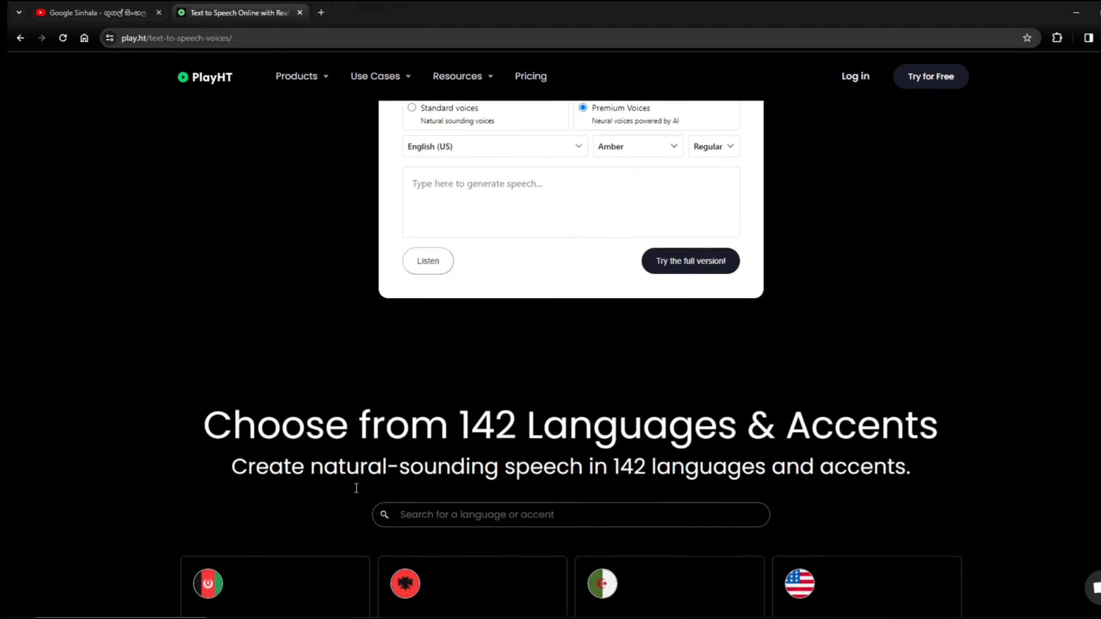
- Look through the alphabetical language and accent cards, down to the Sri Lankan Sinhala and Sri Lankan Tamil entries
scroll(356, 495, down, 5)
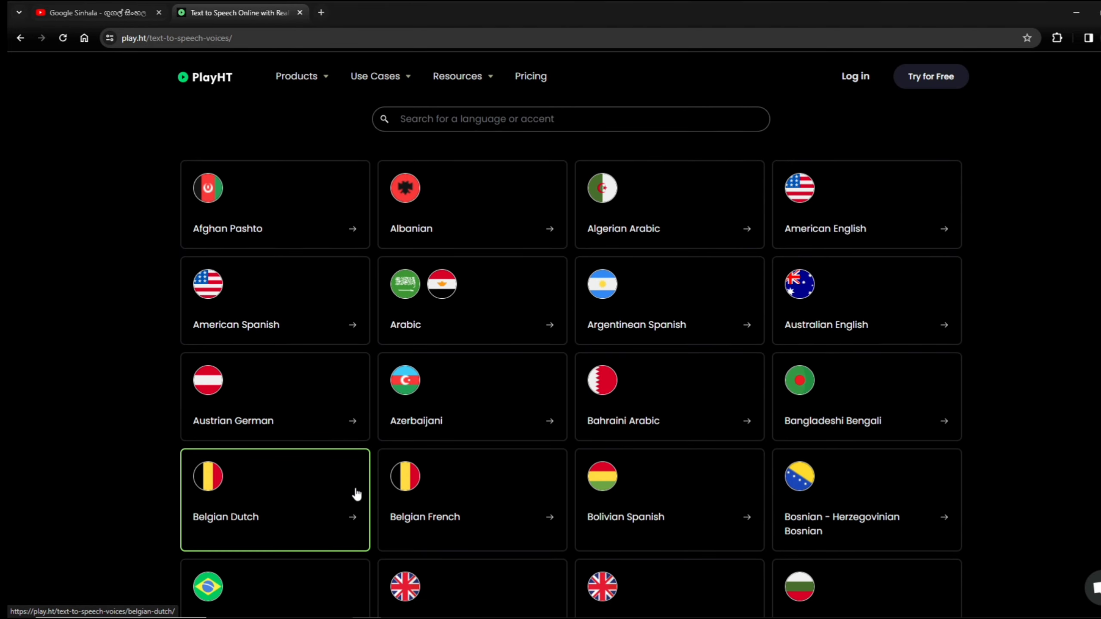
scroll(356, 494, down, 10)
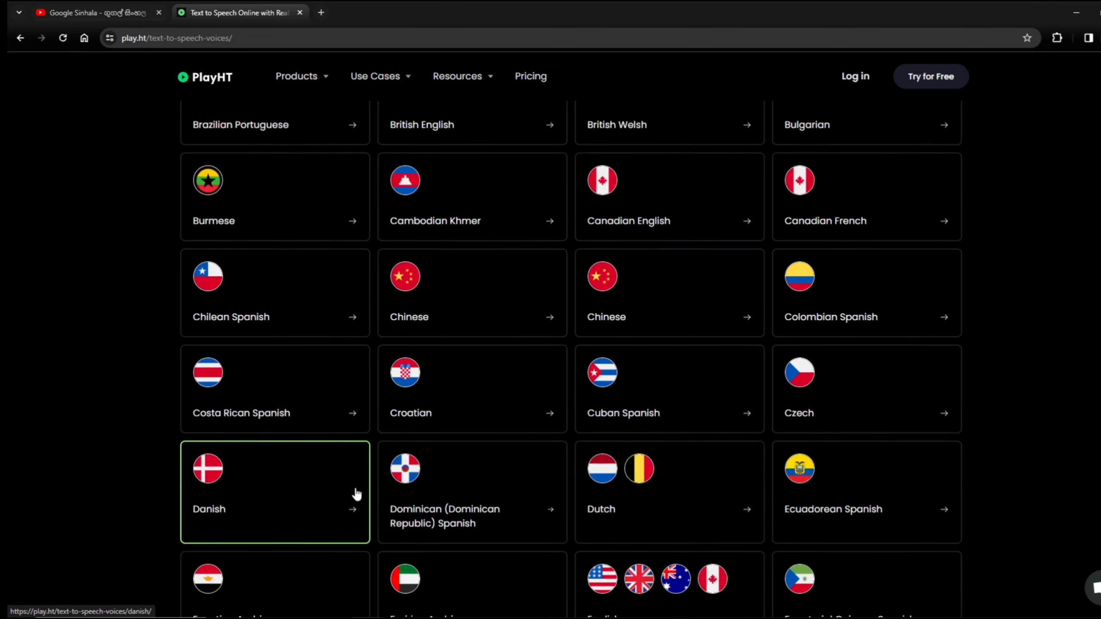
scroll(356, 495, down, 12)
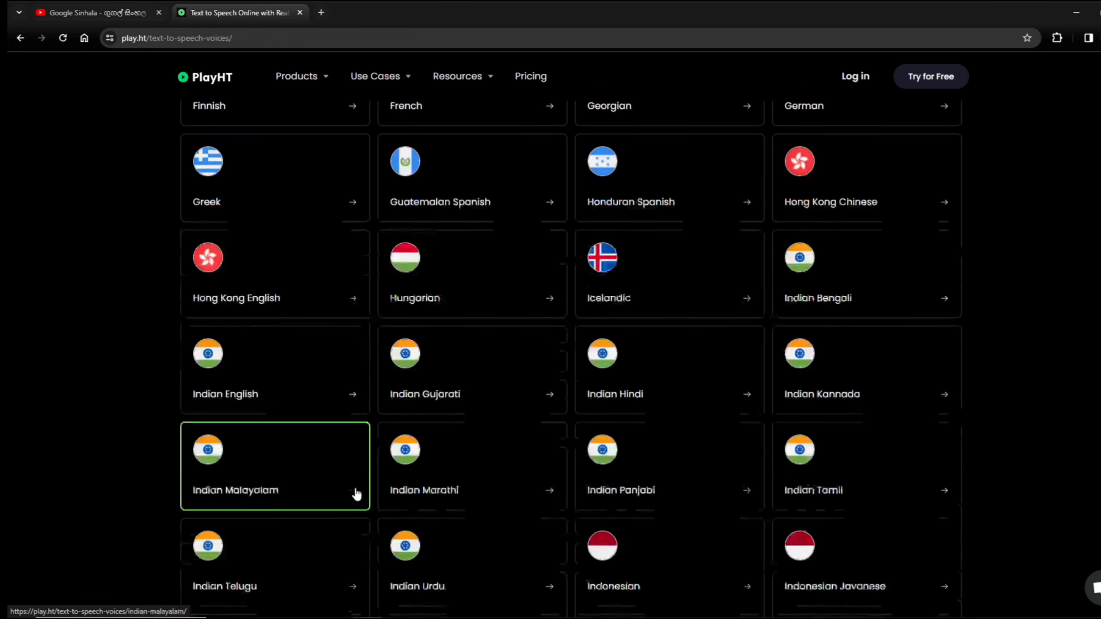
scroll(357, 495, down, 16)
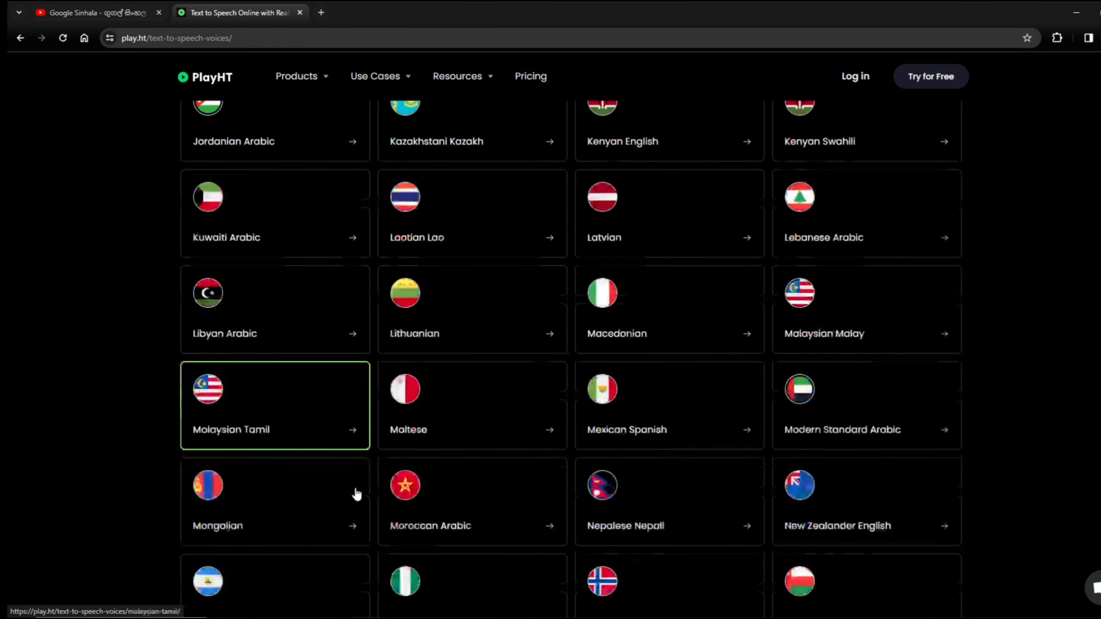
scroll(357, 495, down, 10)
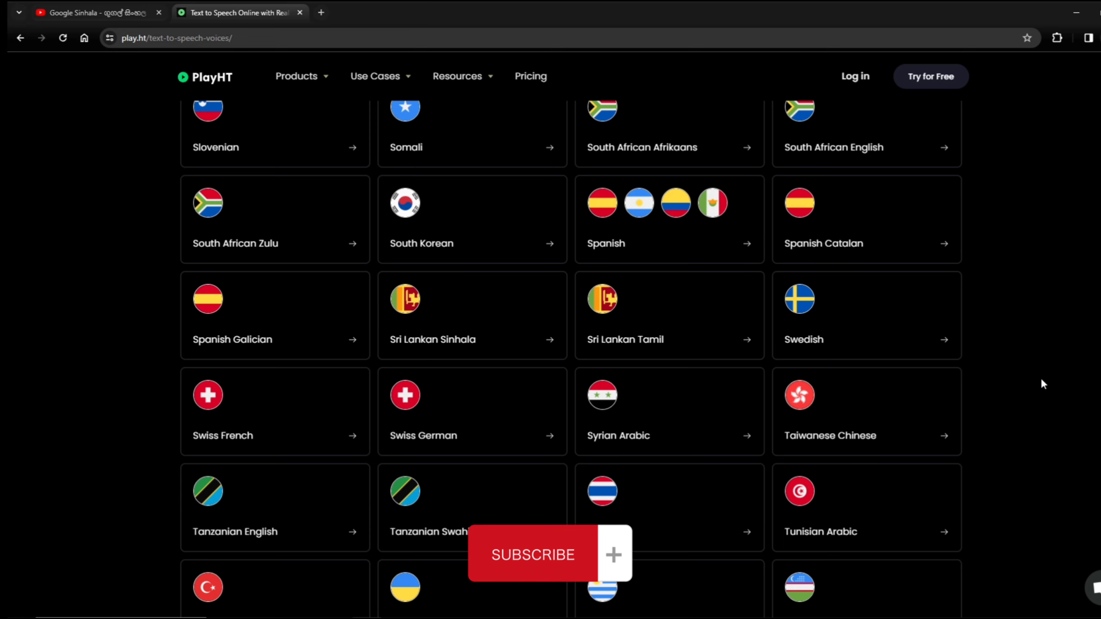
scroll(1041, 377, down, 5)
scroll(1043, 381, up, 5)
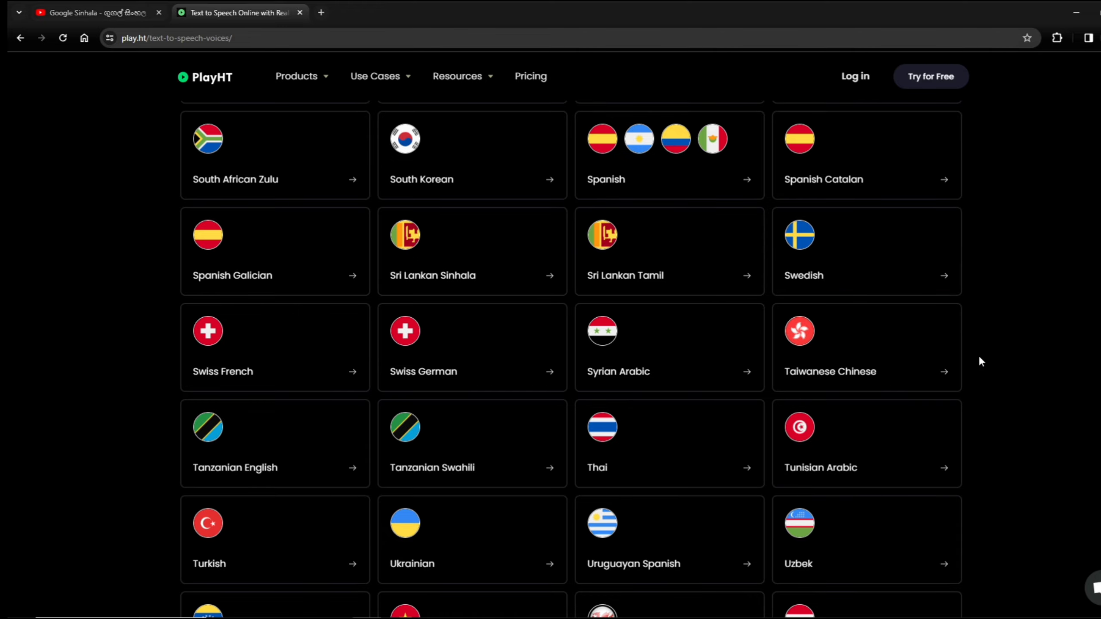
- Examine the text-to-speech demo form above the language list, including its voice type, language and speaker options
scroll(980, 358, up, 20)
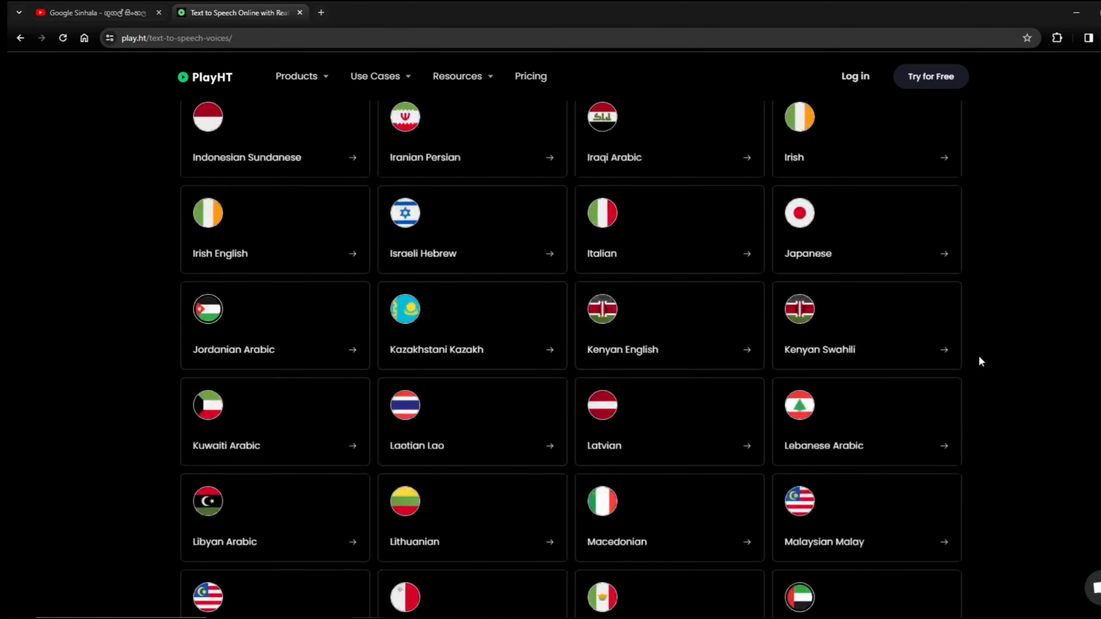
scroll(980, 358, up, 20)
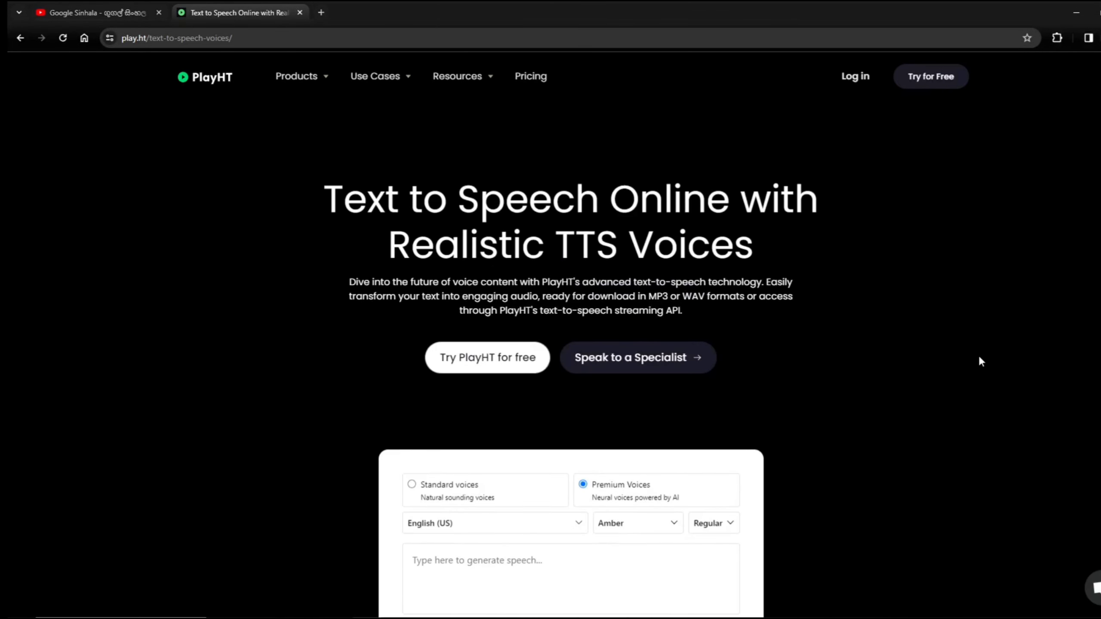
scroll(553, 233, down, 8)
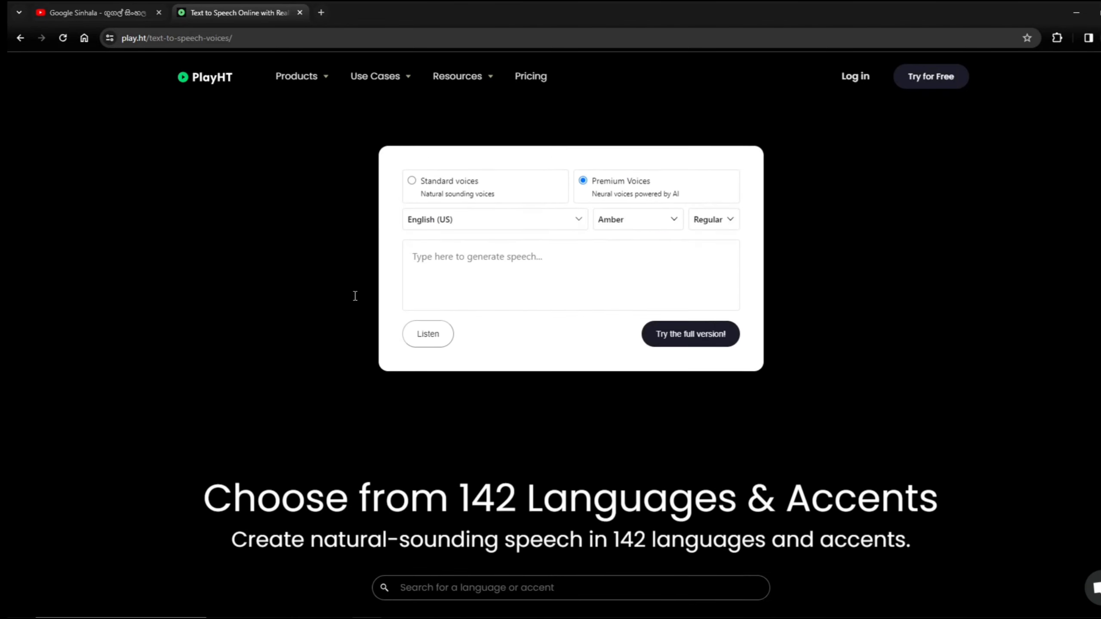
scroll(492, 273, up, 2)
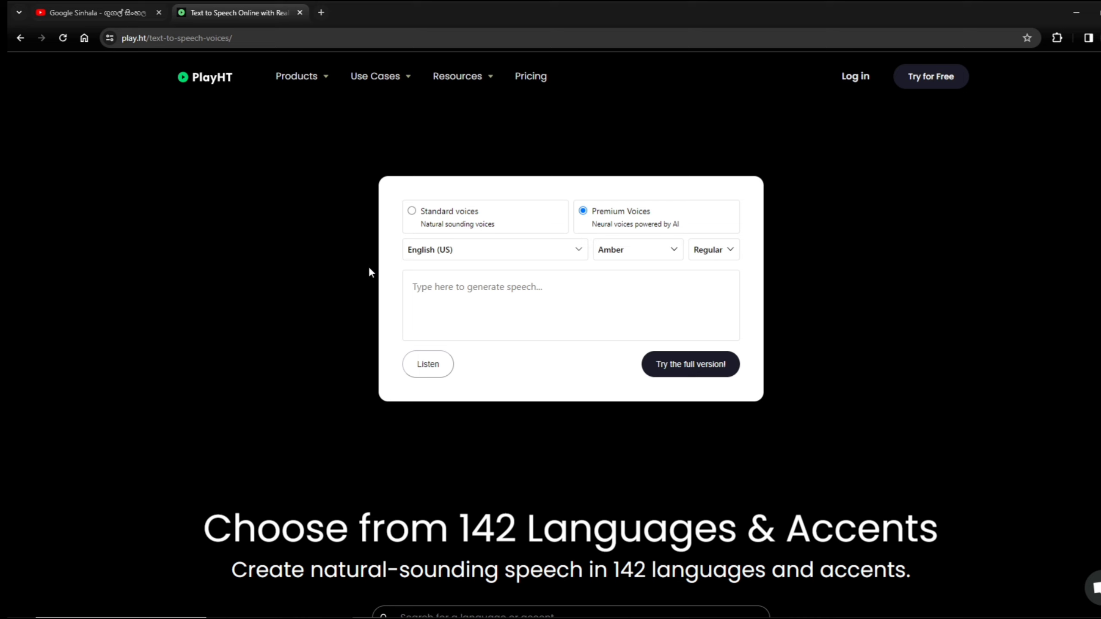
scroll(370, 269, up, 3)
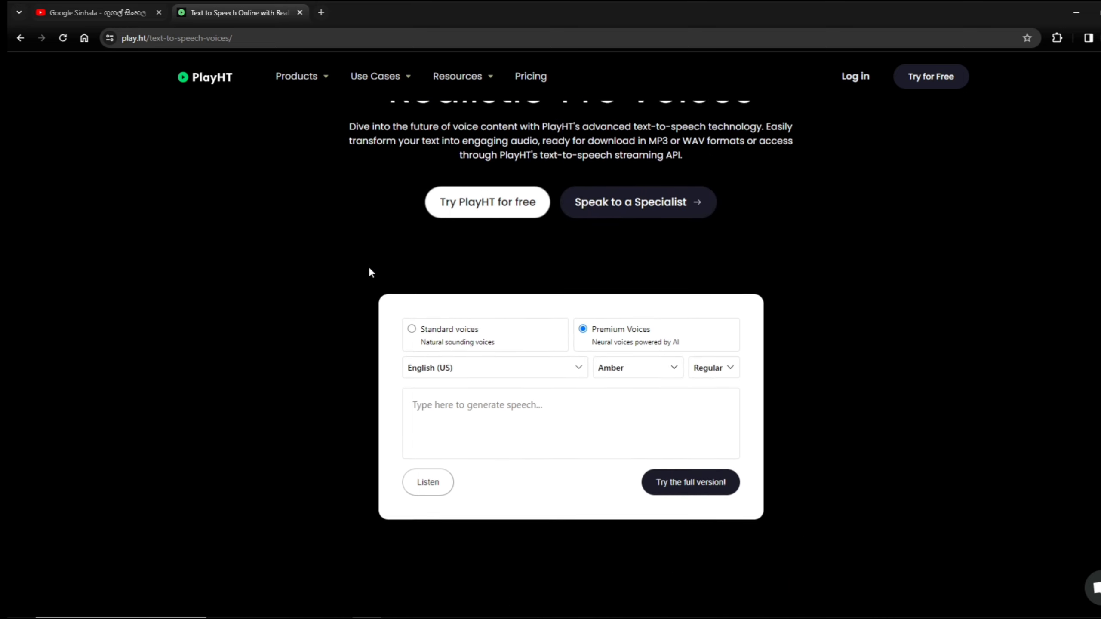
scroll(369, 272, up, 2)
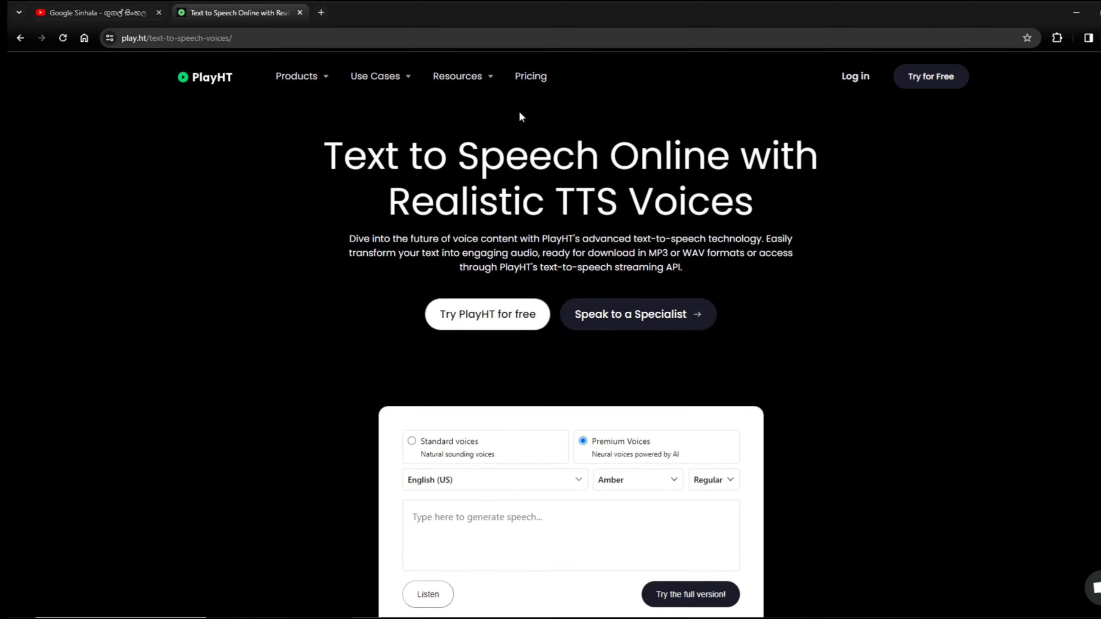
- Open the Pricing page, compare the features of the annual Studio plans, and look over the Frequently Asked Questions
click(531, 79)
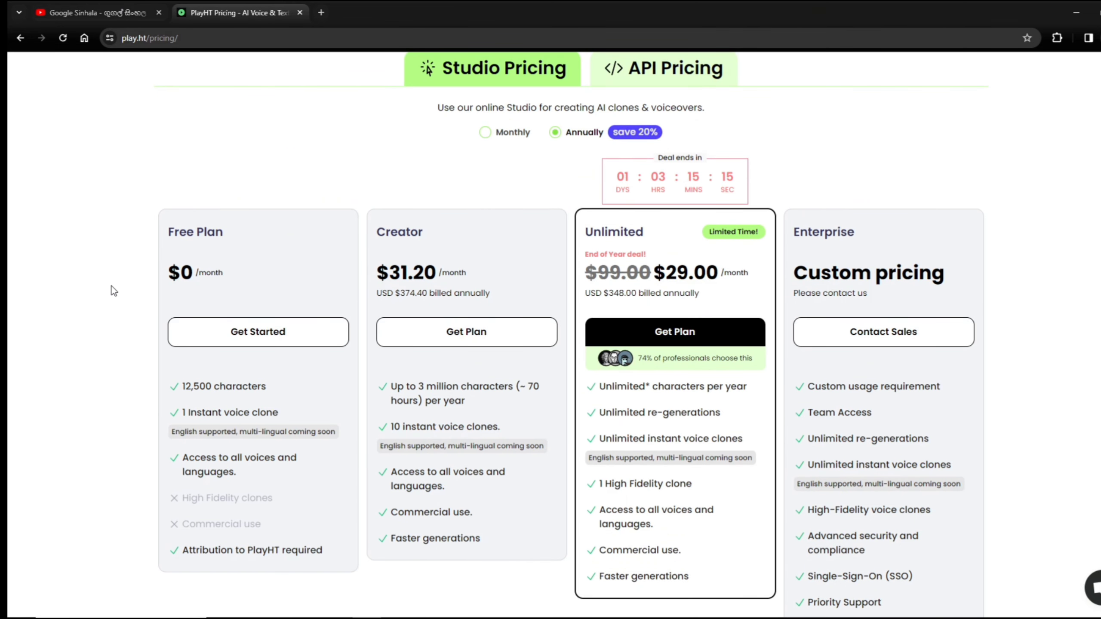
scroll(114, 291, down, 1)
scroll(114, 291, down, 1)
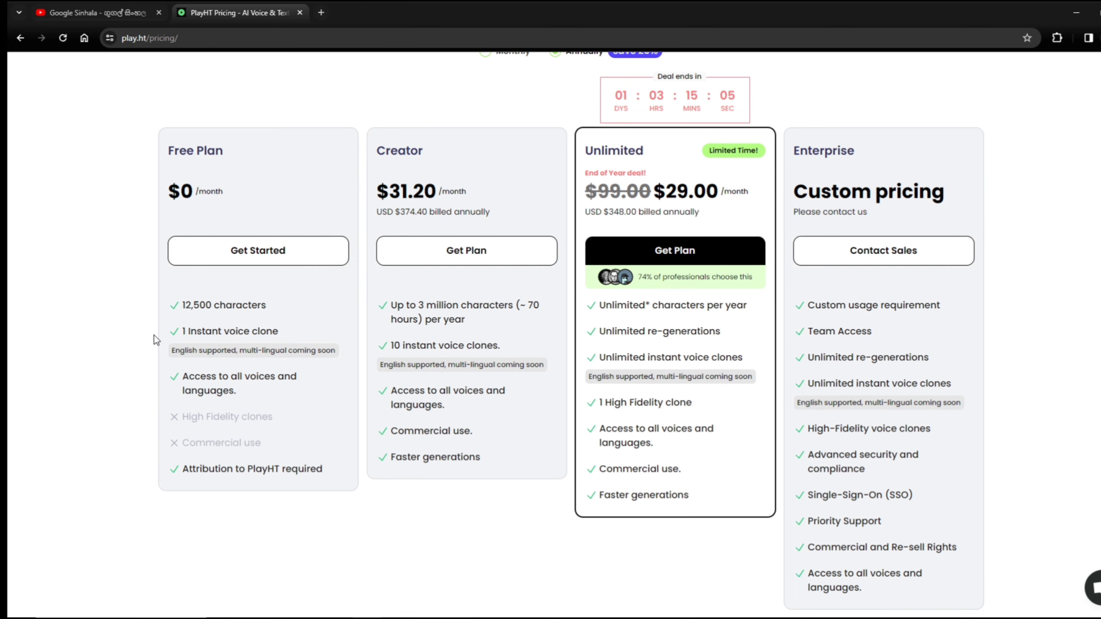
scroll(154, 336, down, 1)
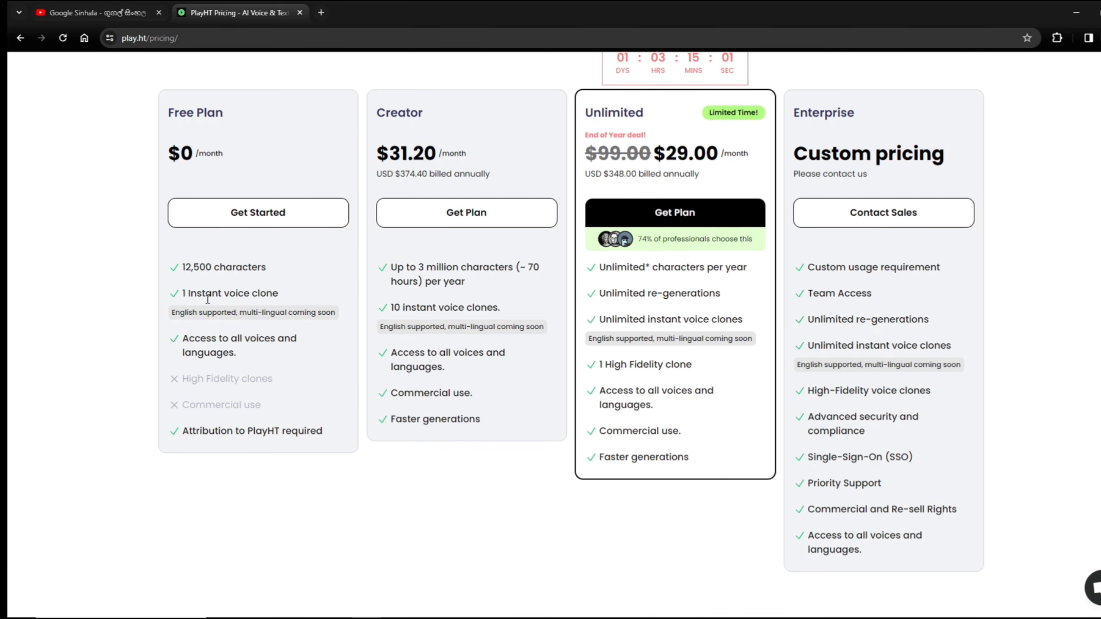
scroll(226, 316, down, 1)
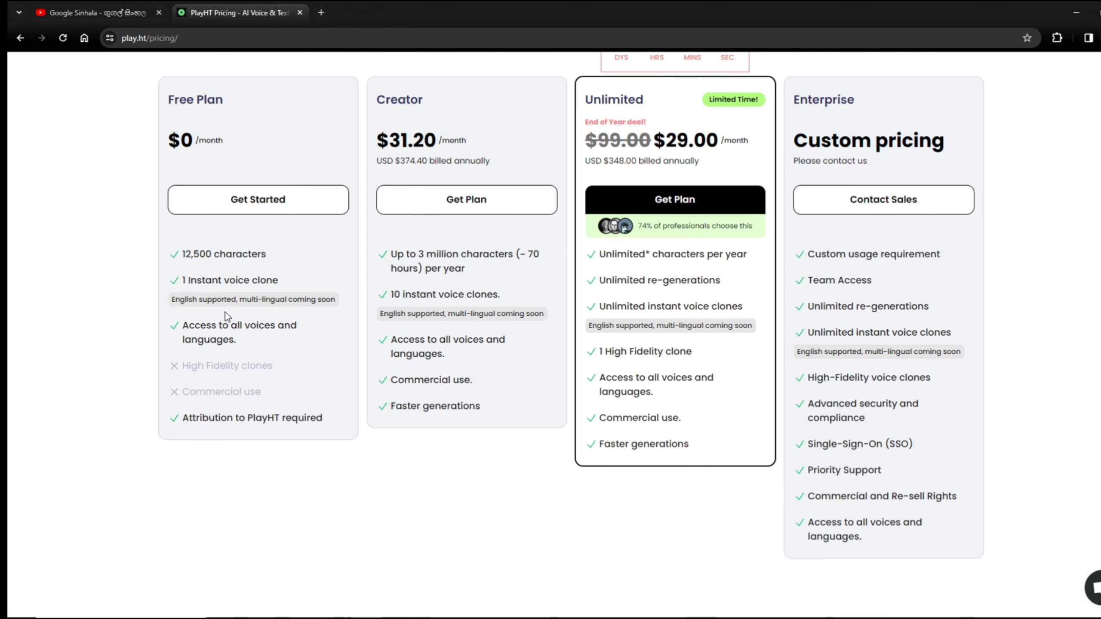
scroll(225, 311, up, 2)
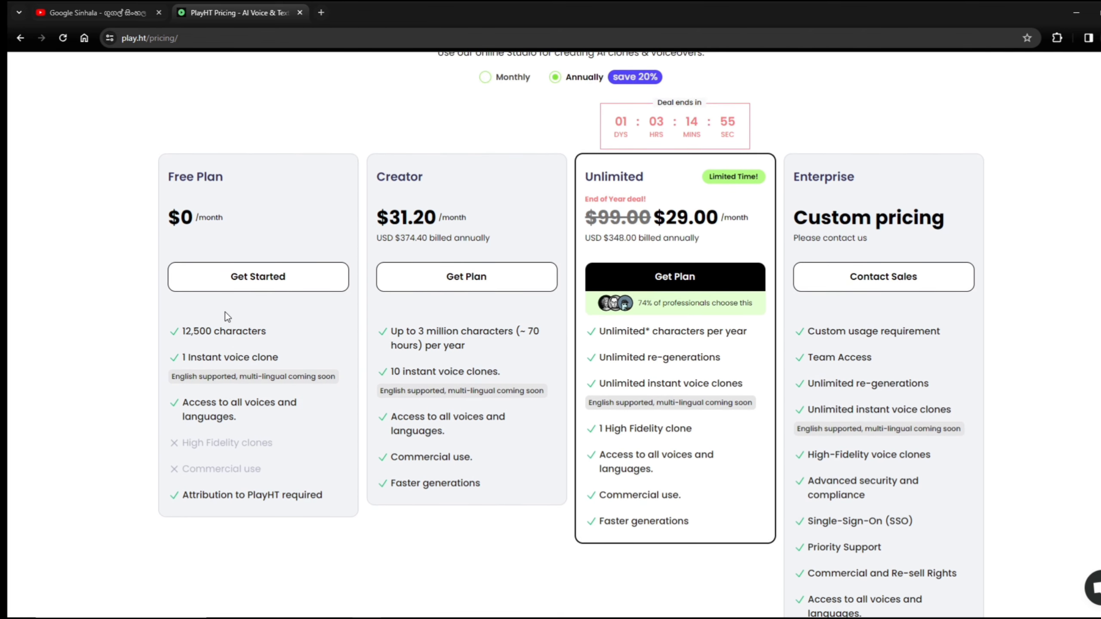
scroll(637, 189, down, 1)
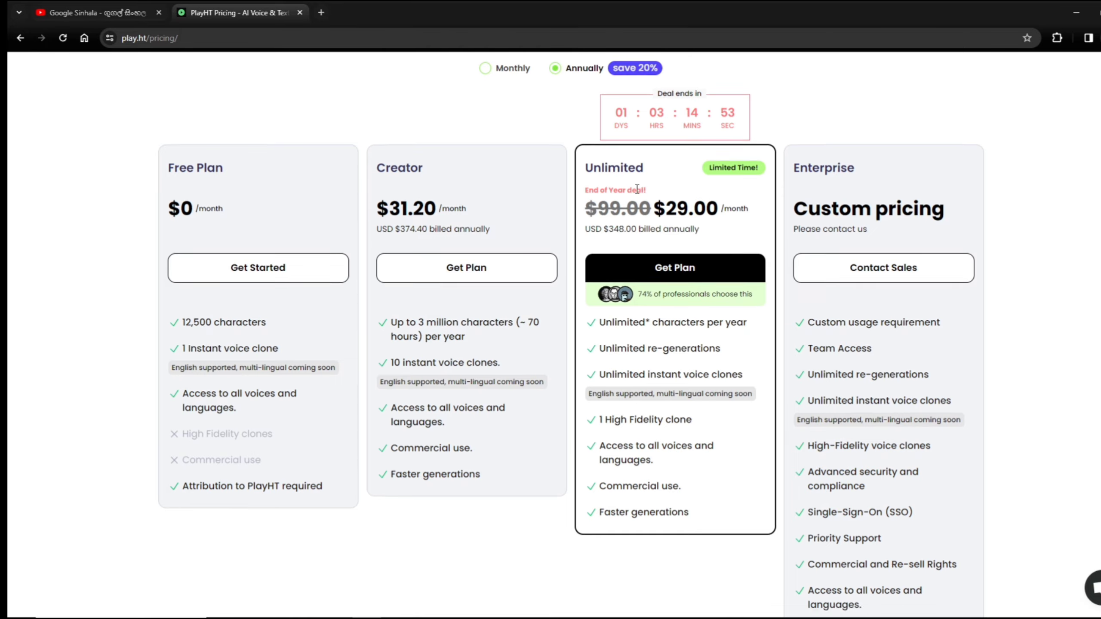
scroll(637, 190, down, 10)
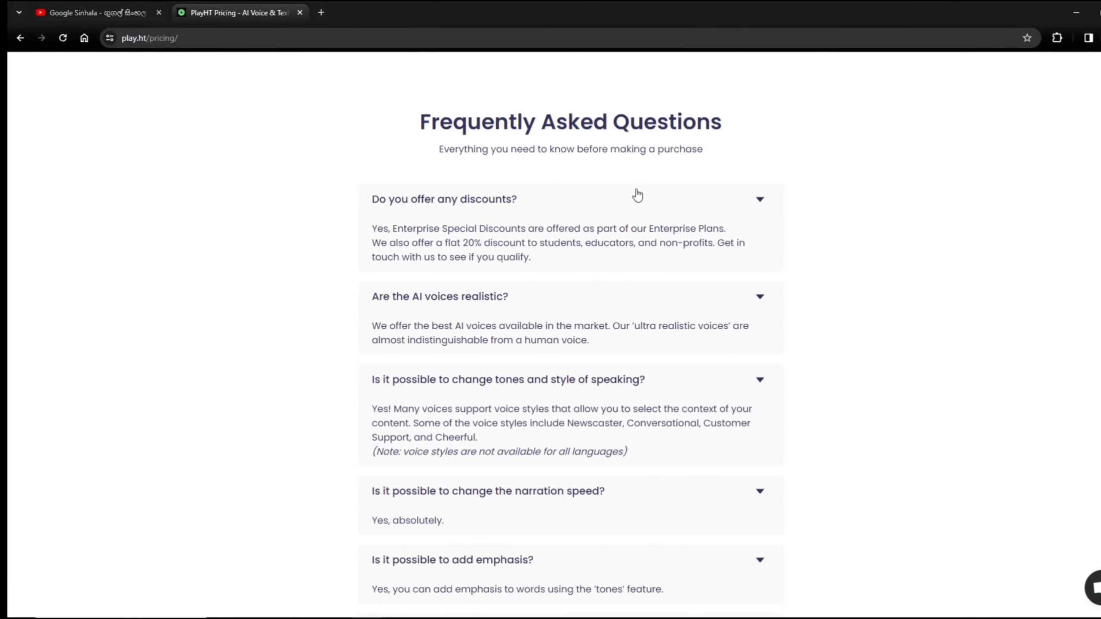
scroll(656, 389, down, 20)
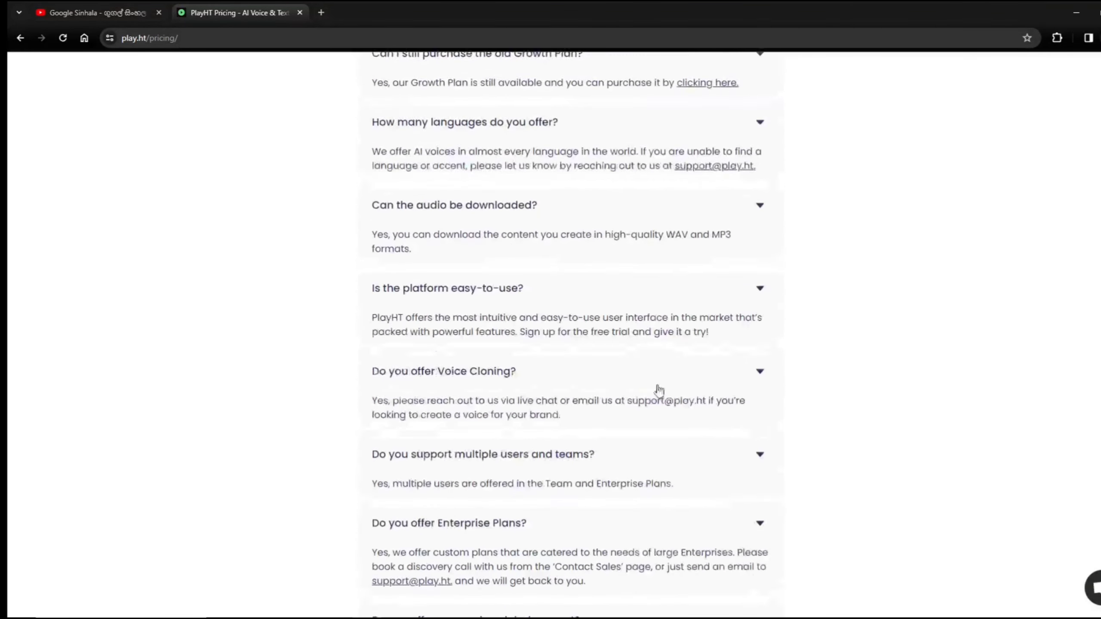
scroll(658, 389, up, 20)
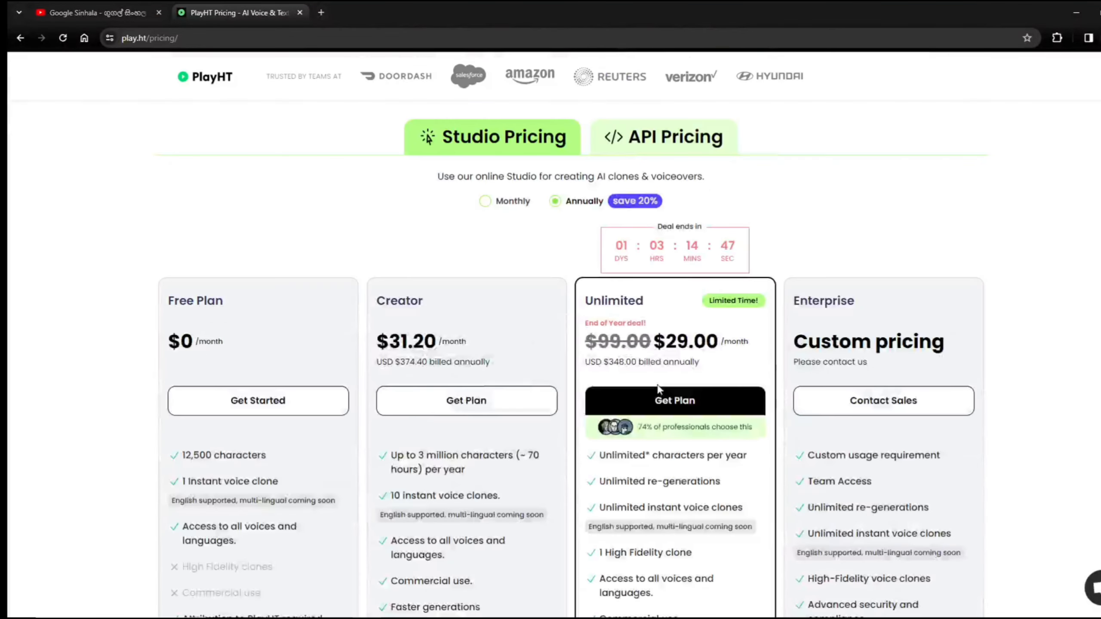
- Return to the PlayHT homepage and open the free-trial sign-up form
click(207, 88)
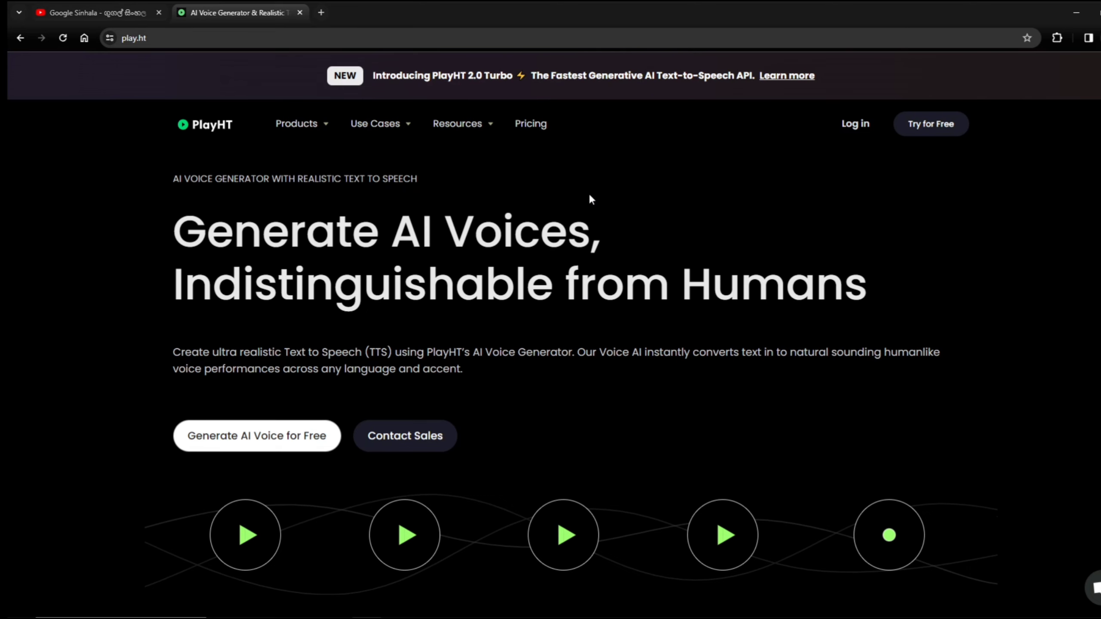
scroll(590, 197, down, 1)
scroll(590, 197, up, 1)
click(933, 121)
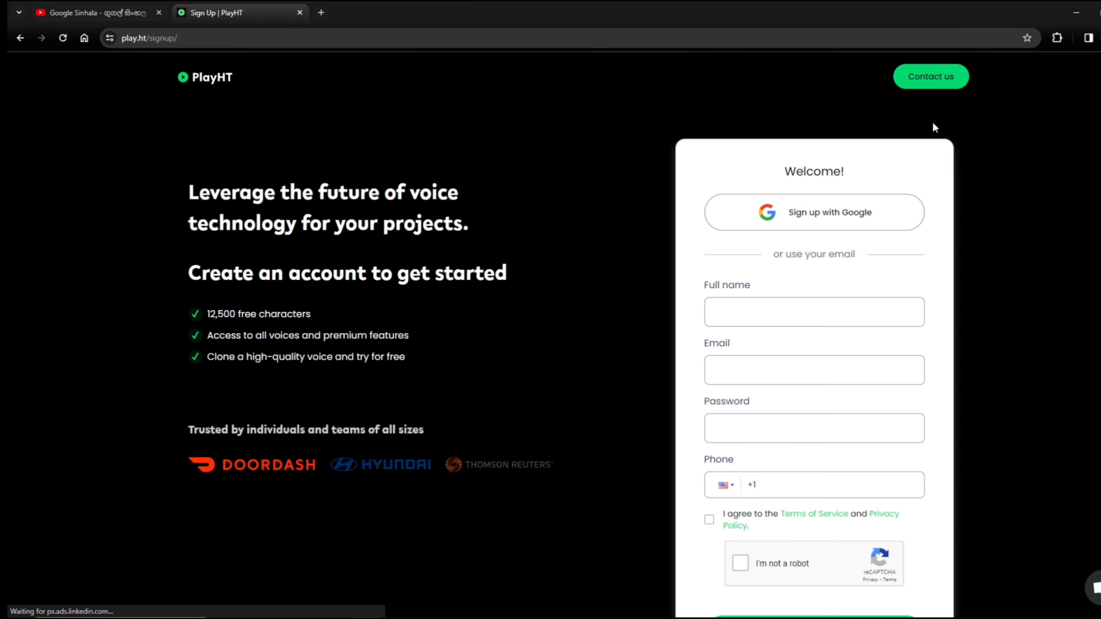
scroll(871, 210, down, 1)
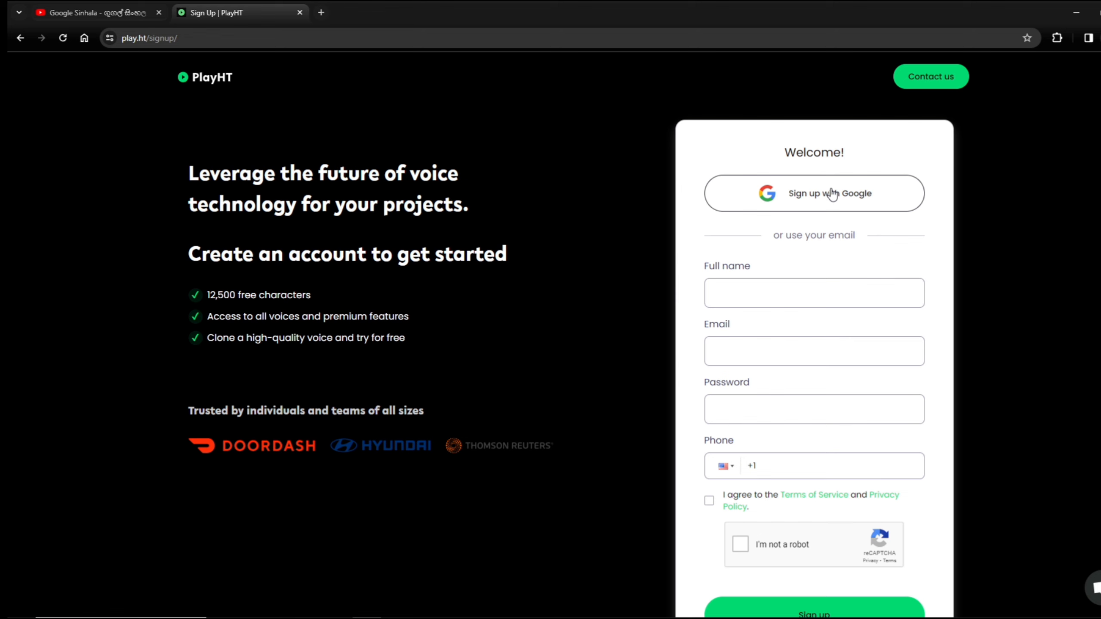
- Sign up with the existing Google account and answer the usage questions with Individual, E-Learning and Educational Videos
click(831, 195)
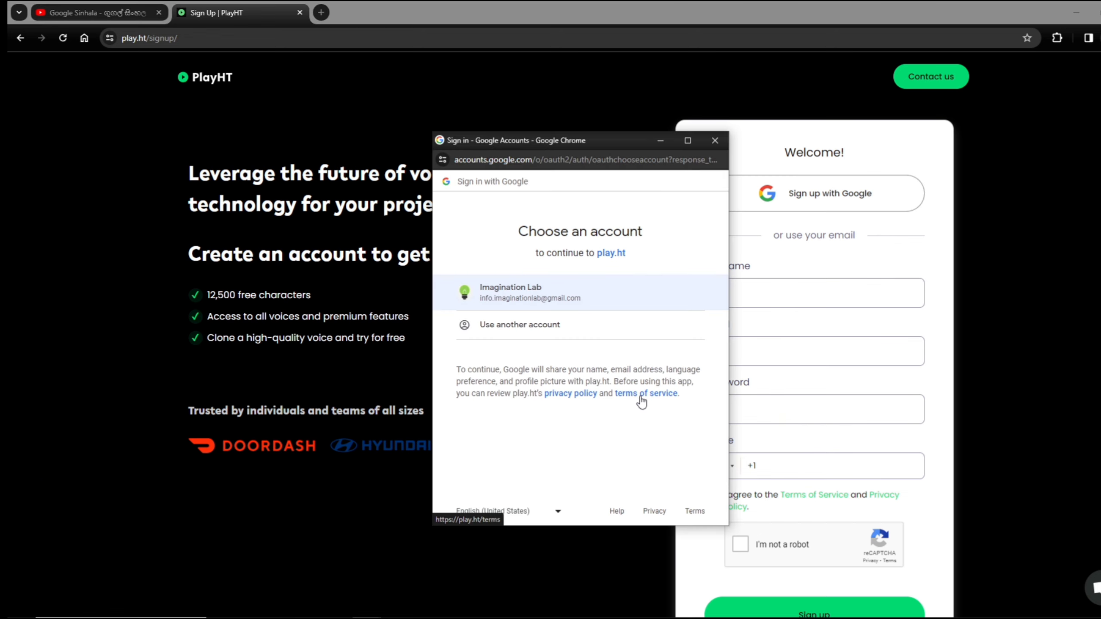
click(601, 302)
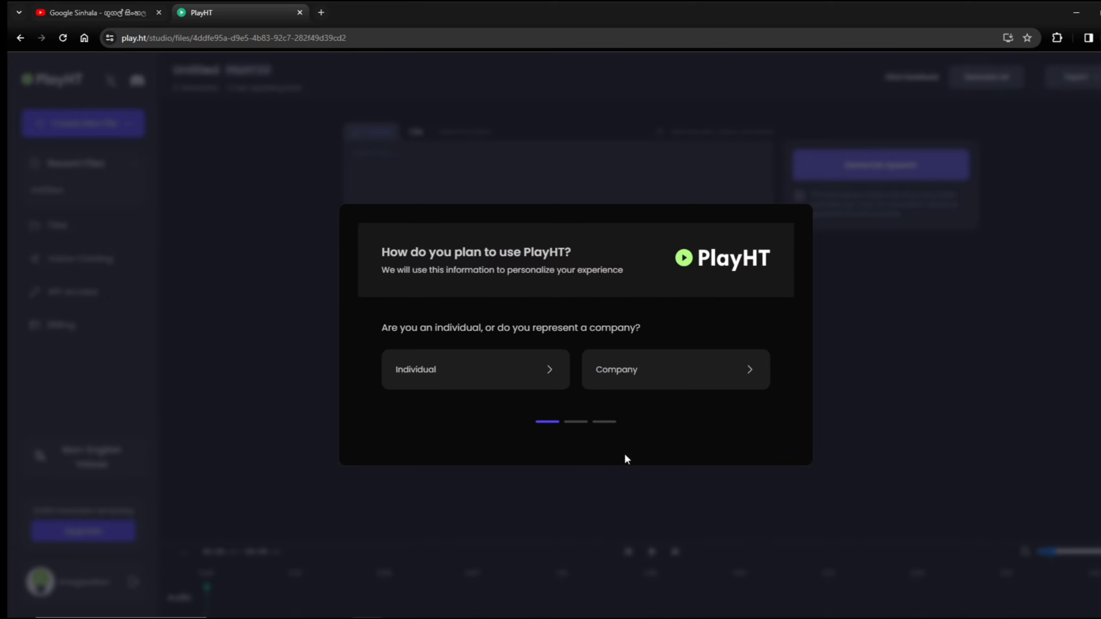
click(538, 382)
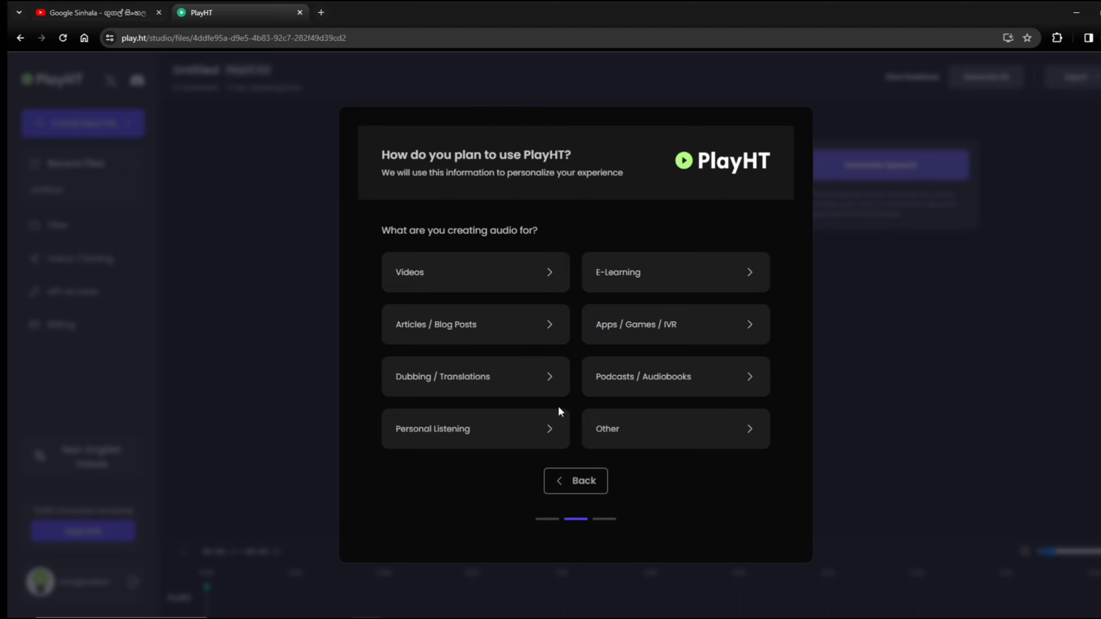
click(650, 272)
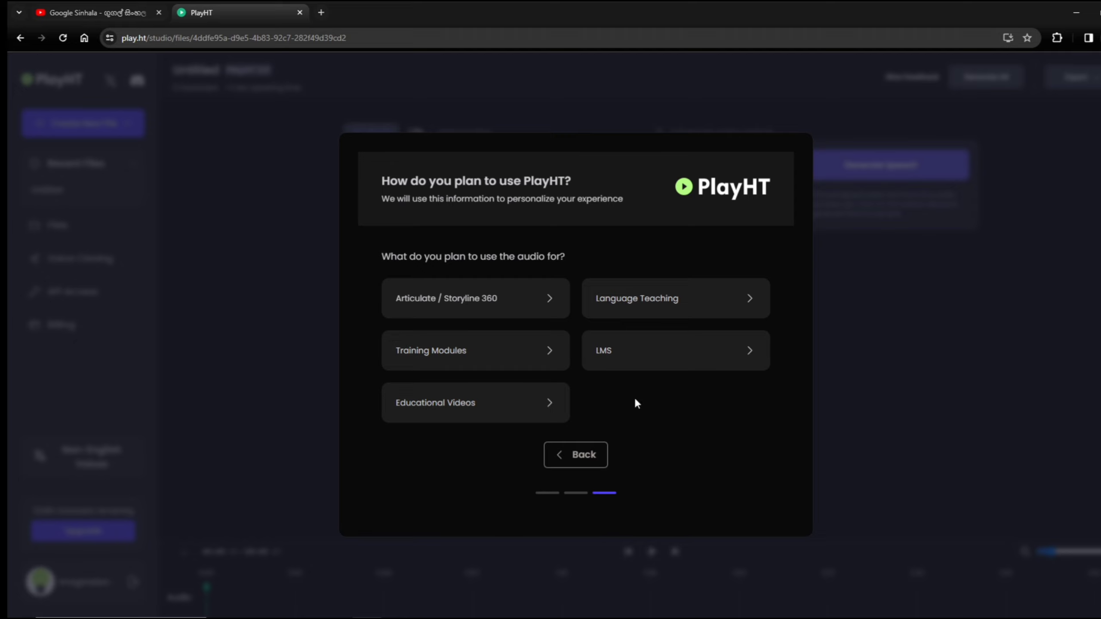
click(487, 412)
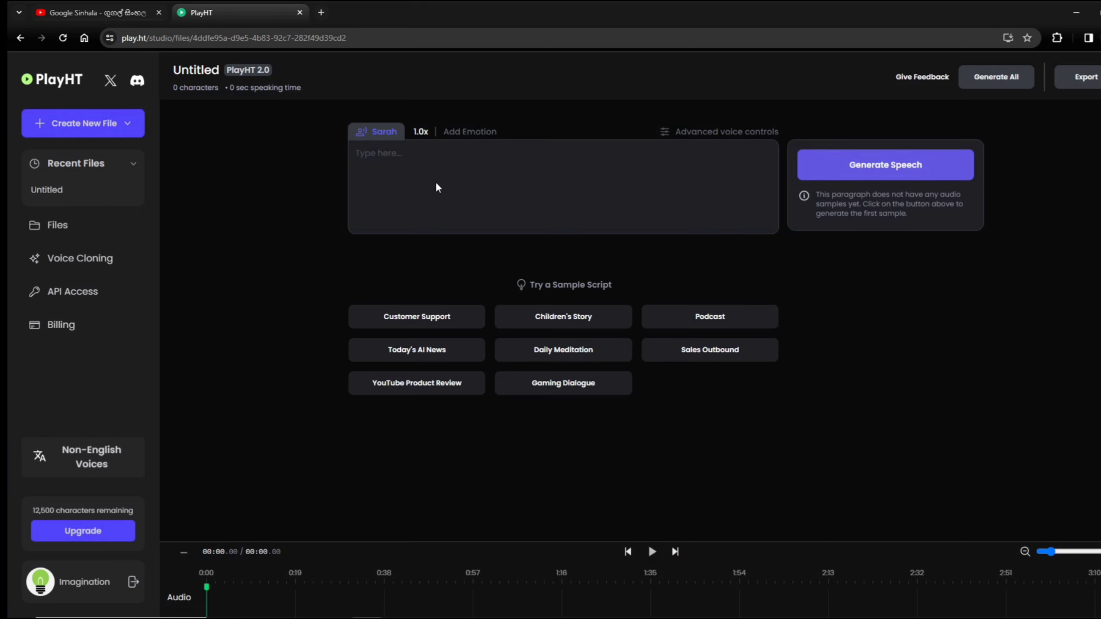
- Enter "Welcome to Google Sinhala YouTube Channel" as the text of the first paragraph in the untitled file
click(396, 155)
text(Welco)
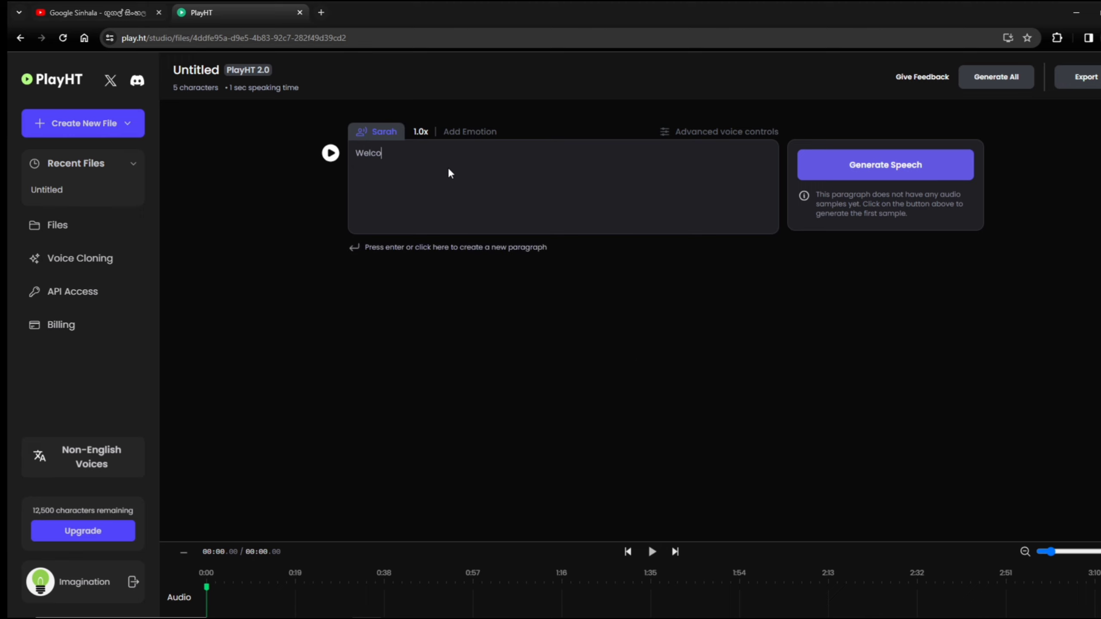
text(me to G)
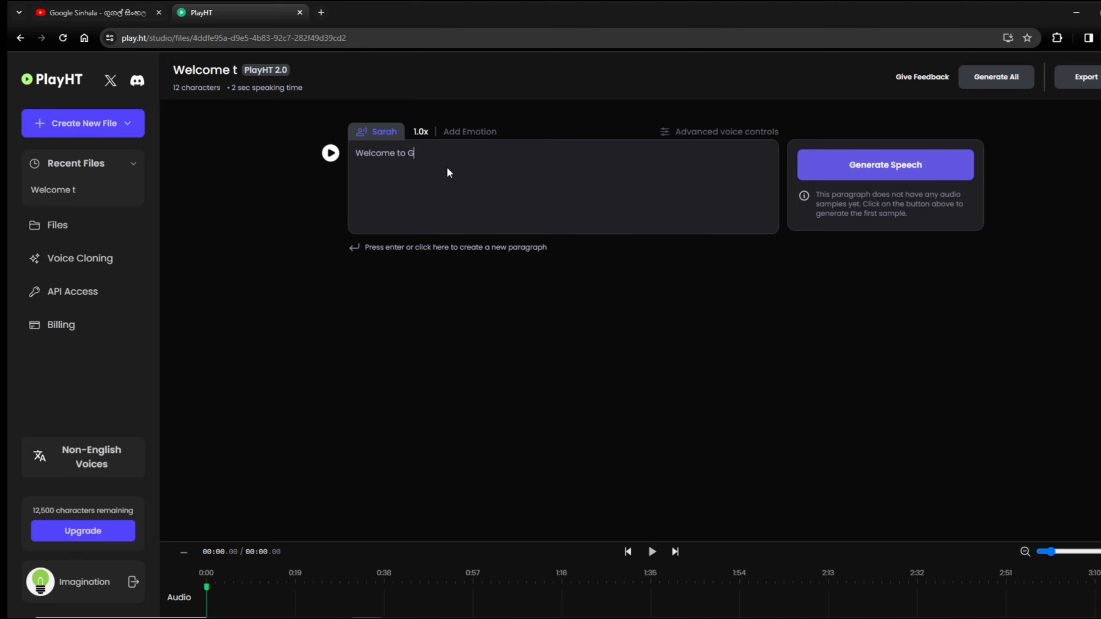
text(oogle Sinhala YouTube Channel)
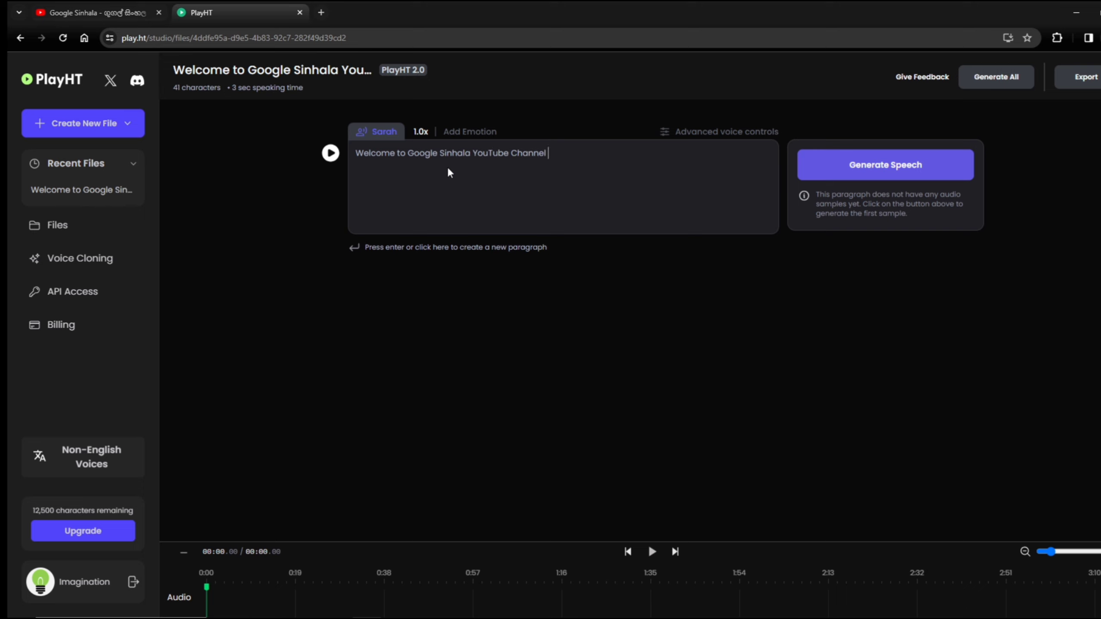
- Open the list of emotions available for the welcome paragraph's voice
click(477, 135)
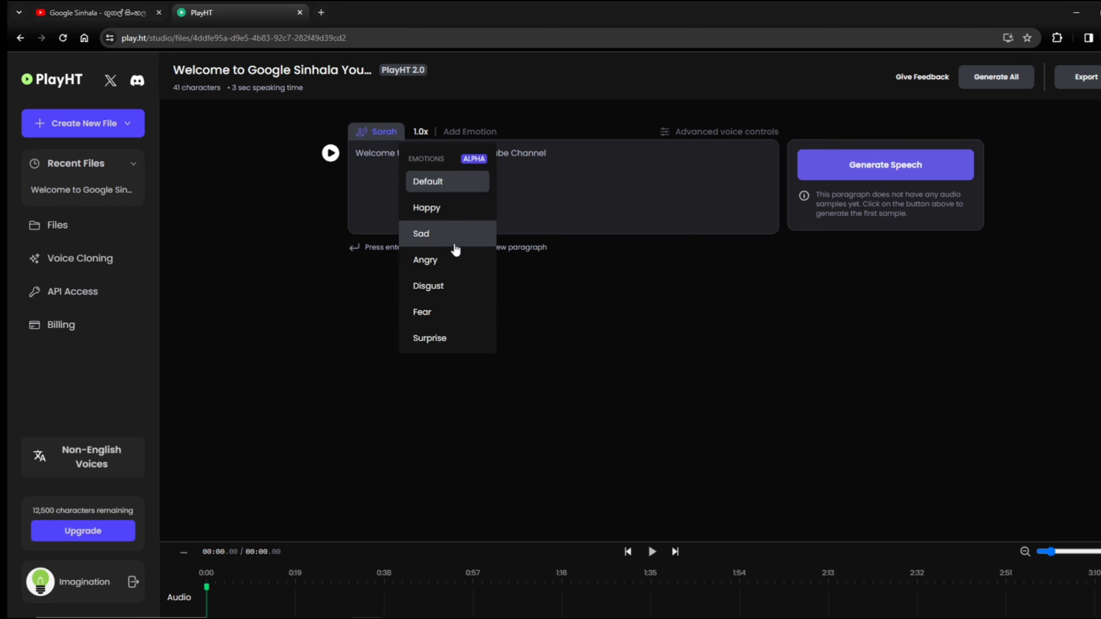